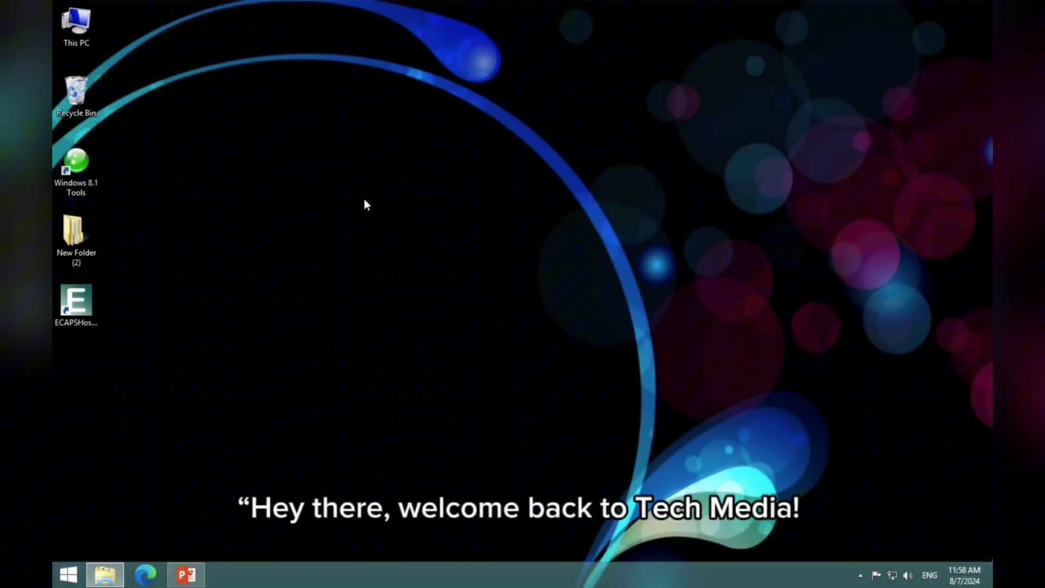
Step: Refresh the desktop twice, then rerun the Edge search 'apple itunes download official site'
right_click(369, 199)
left_click(409, 248)
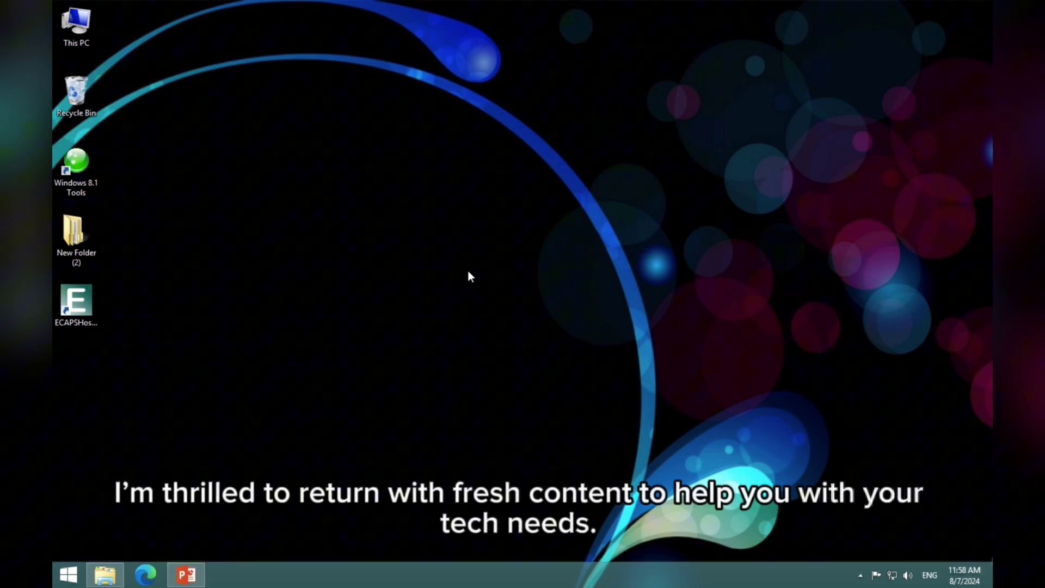
right_click(460, 257)
left_click(491, 308)
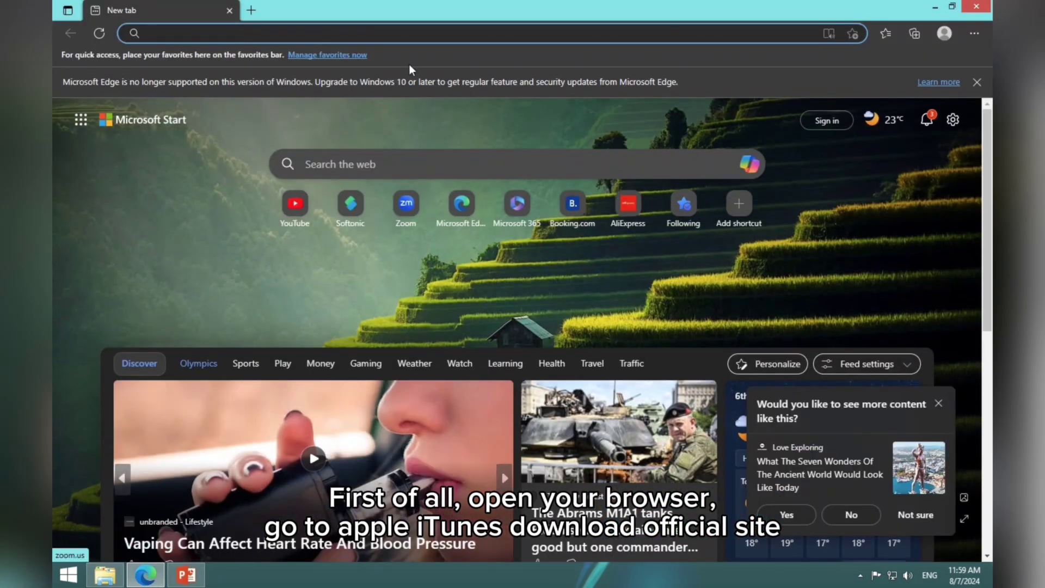
left_click(405, 34)
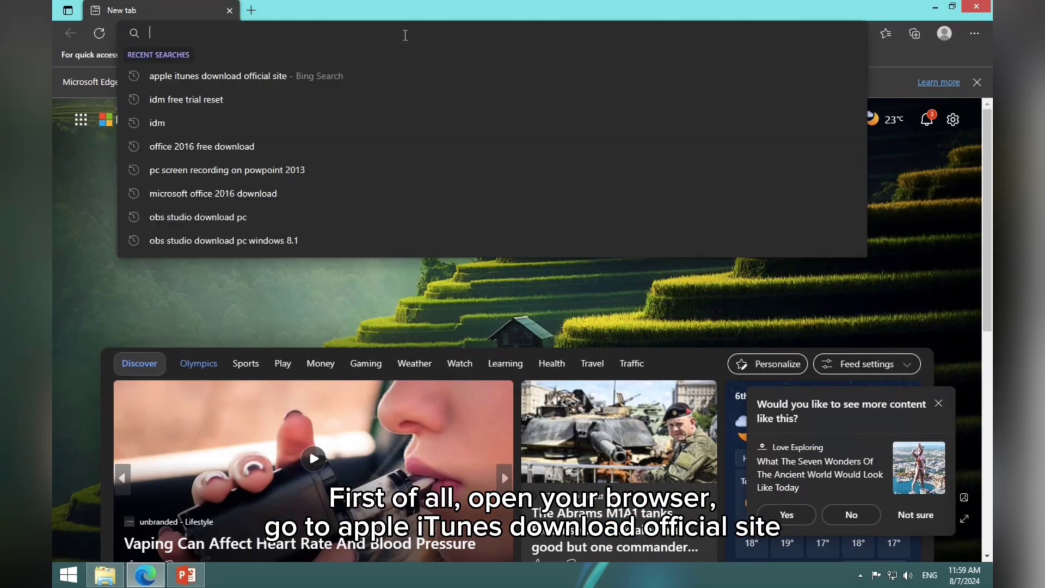
left_click(276, 82)
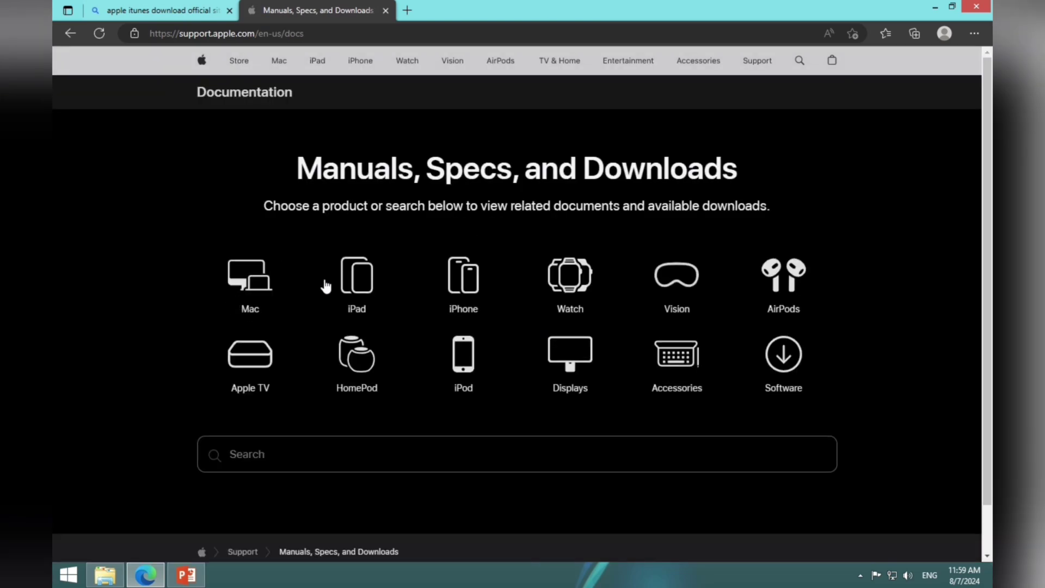
Step: Go to Software > iTunes for Windows on Apple Support and expand the Software list with Show more
left_click(796, 360)
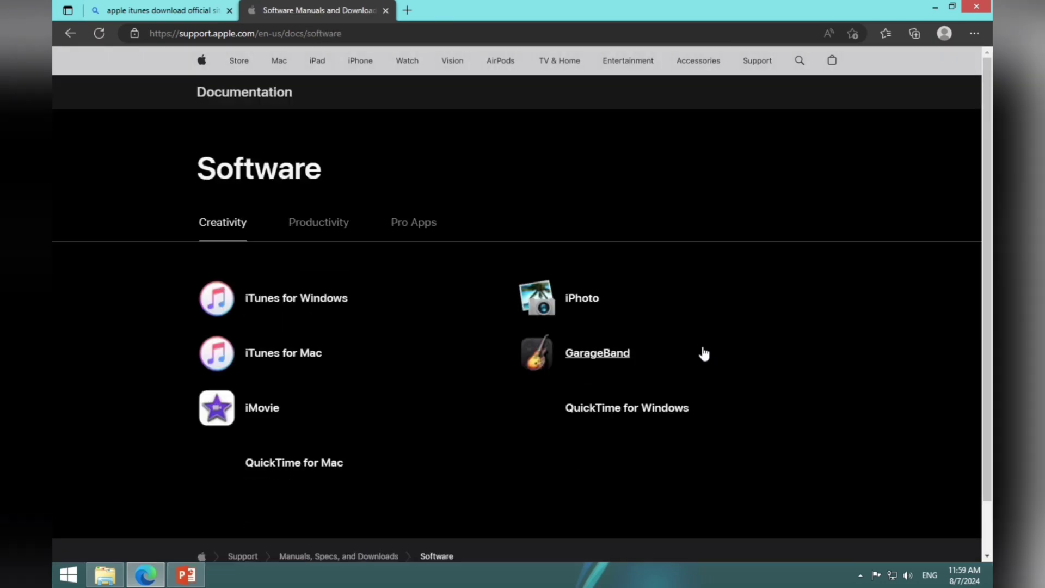
left_click(323, 309)
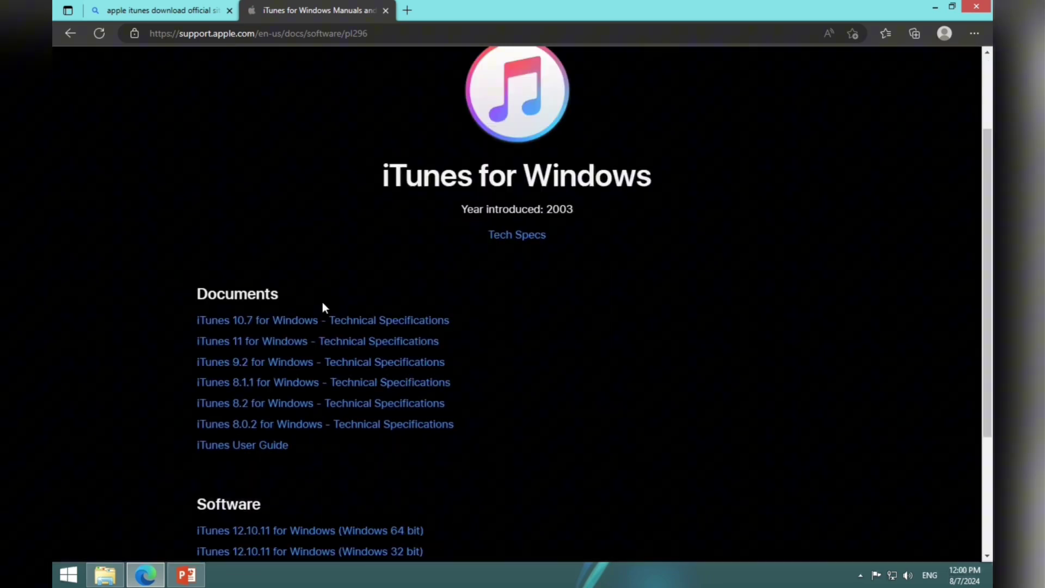
scroll(336, 310, "down", 2)
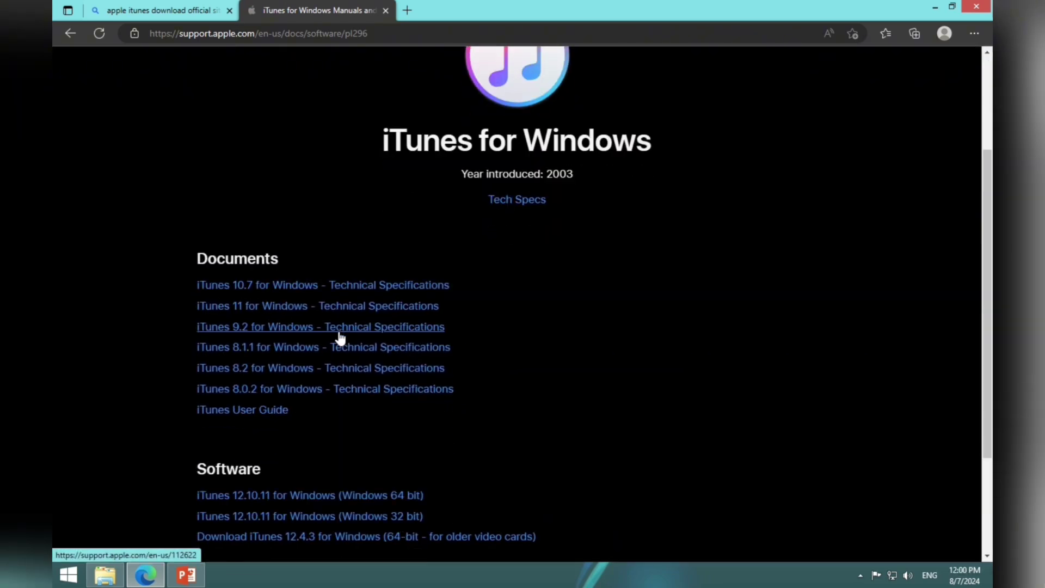
scroll(338, 328, "down", 3)
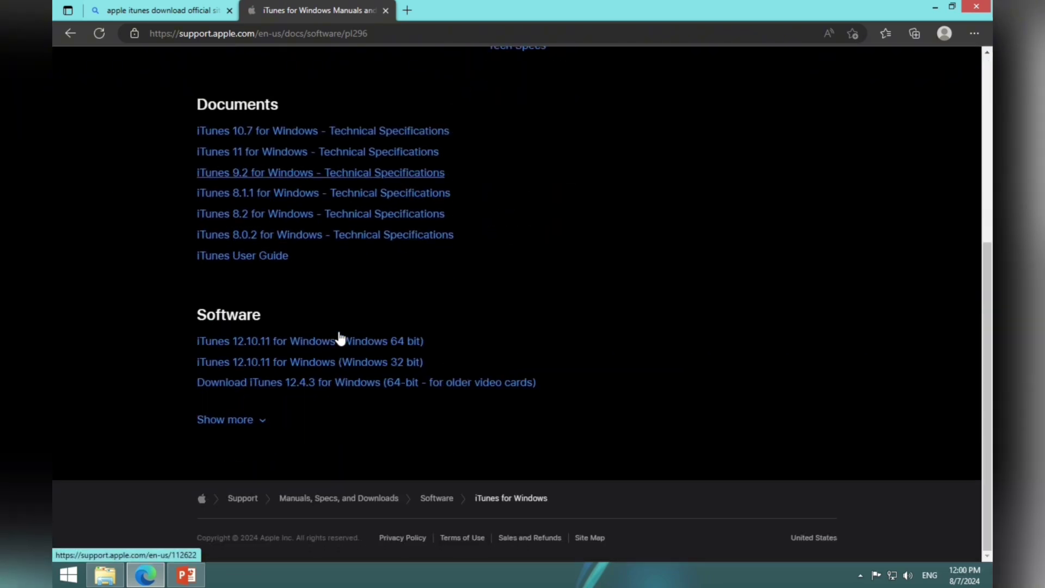
left_click(247, 430)
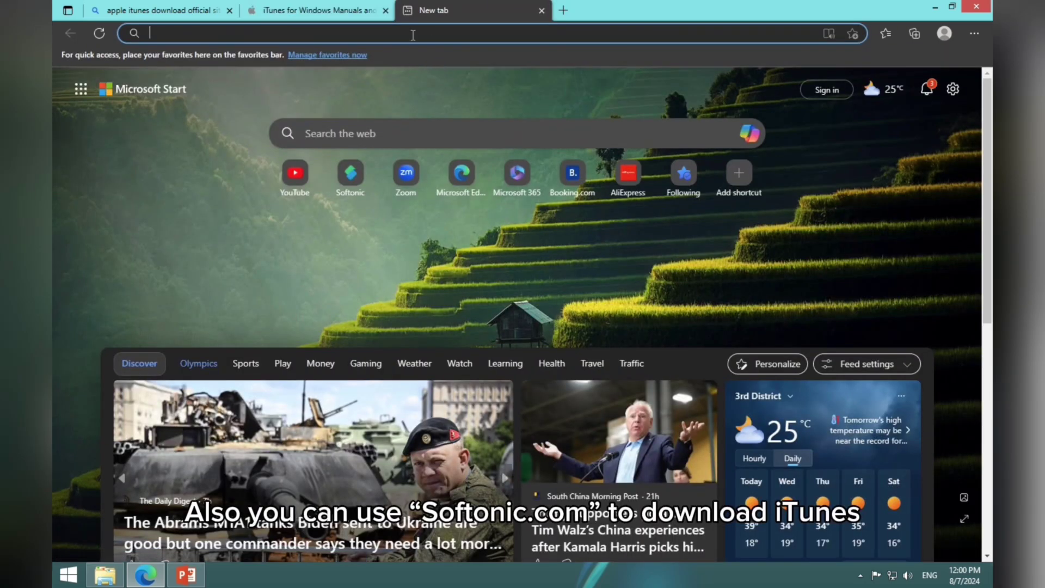
Step: Go to softonic.com, search for 'itunes', and open the iTunes 64-bit download page
type("softonic.com")
key("Return")
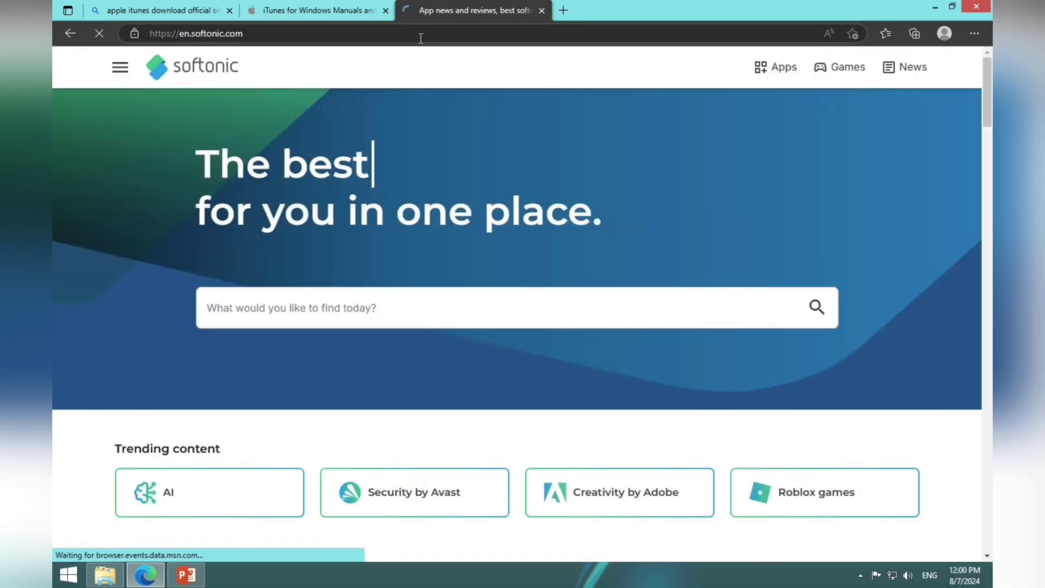
left_click(341, 307)
type("itunes")
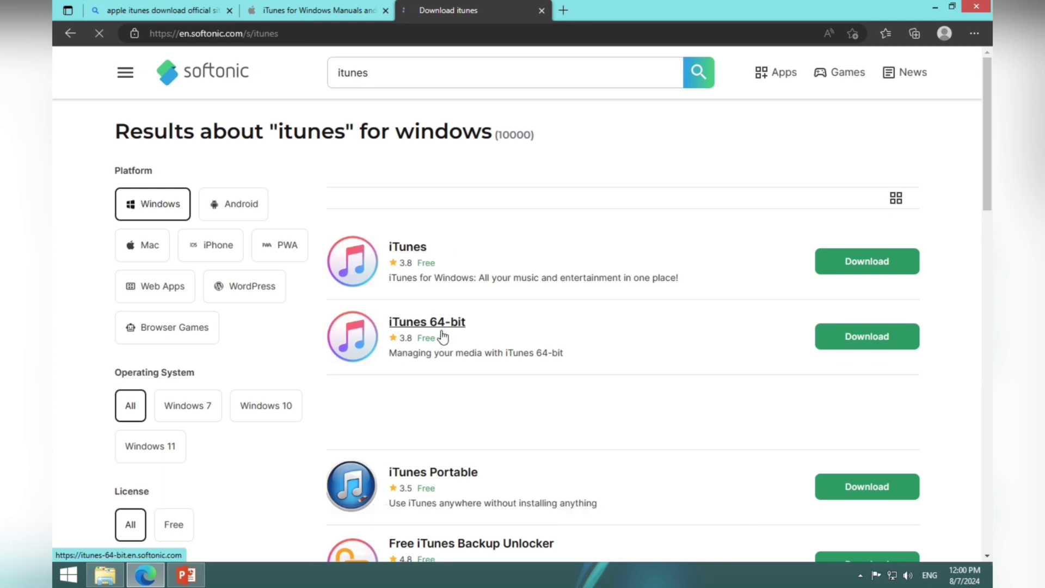
left_click(860, 338)
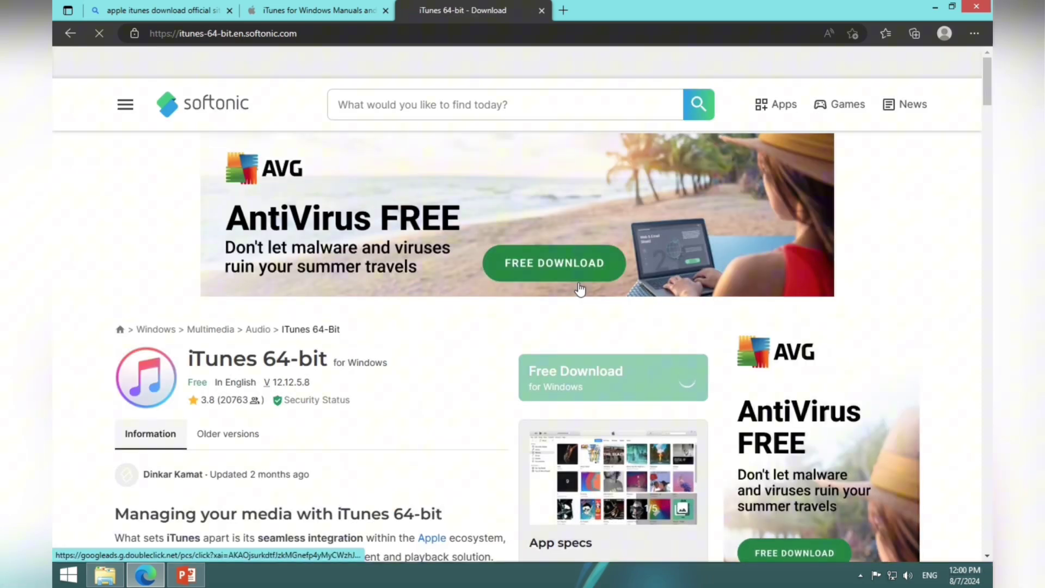
scroll(577, 291, "down", 4)
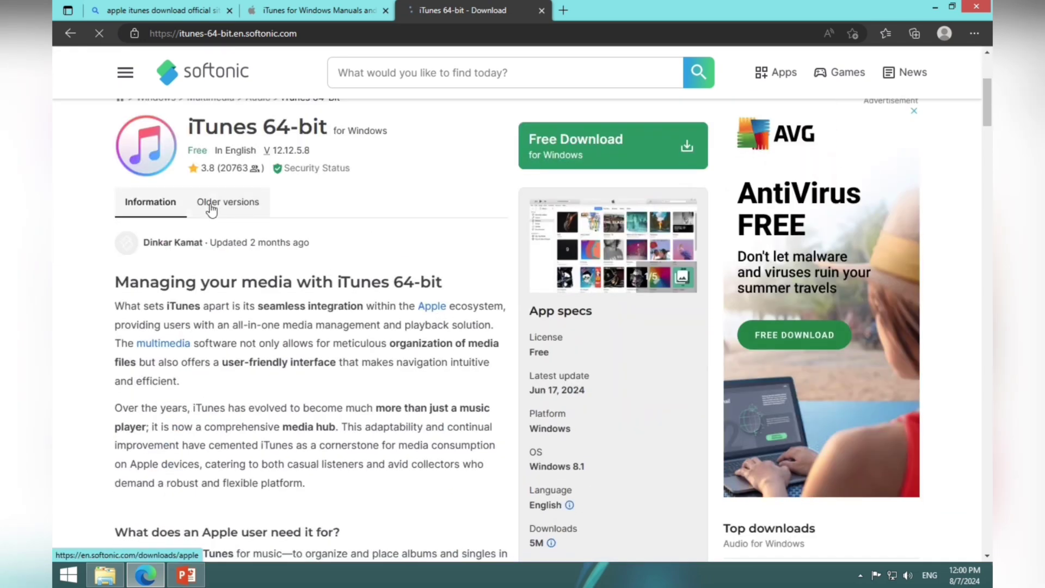
Step: Open iTunes 64-bit's Older versions tab, view the full list, and download version 12.10.10
left_click(226, 209)
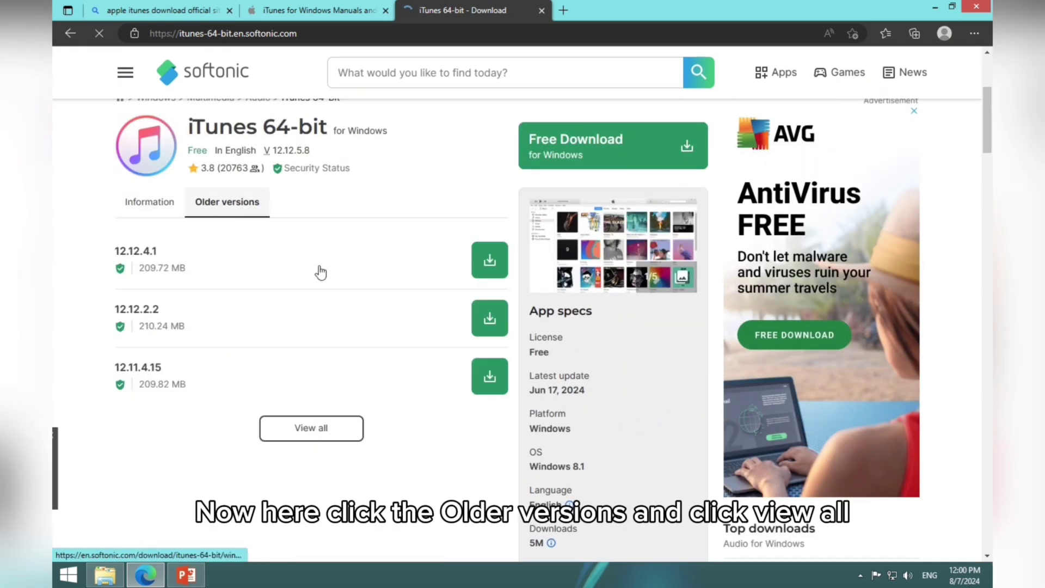
left_click(342, 434)
scroll(329, 419, "down", 10)
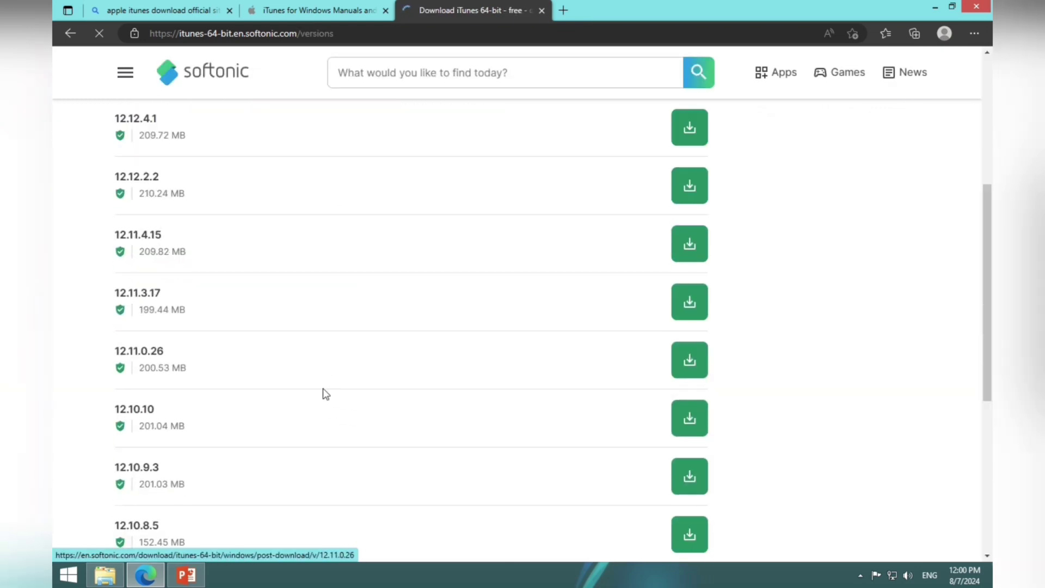
scroll(314, 358, "up", 3)
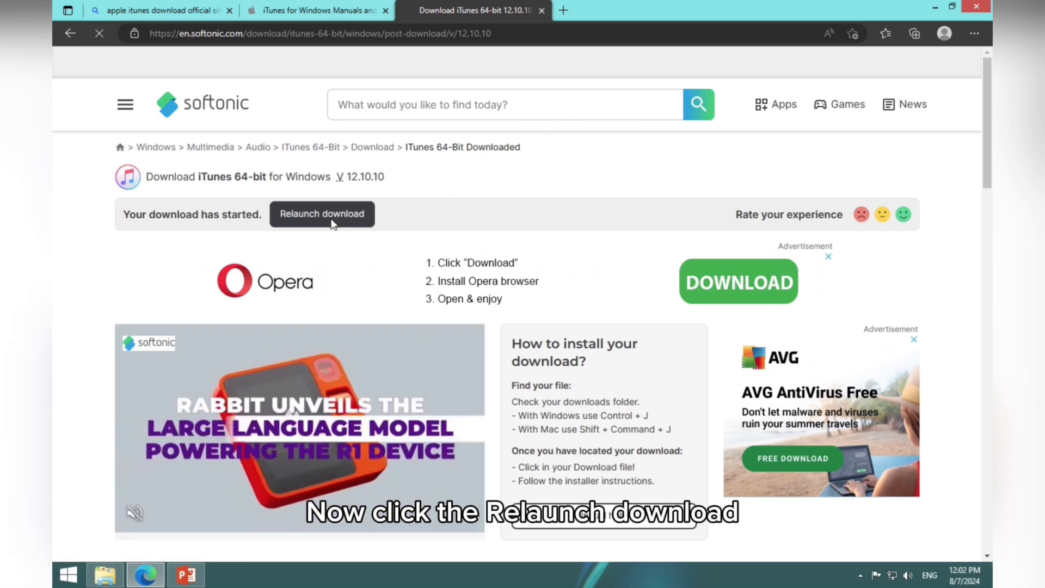
Step: Relaunch the iTunes 64-bit 12.10.10 download from Softonic's post-download page
left_click(332, 224)
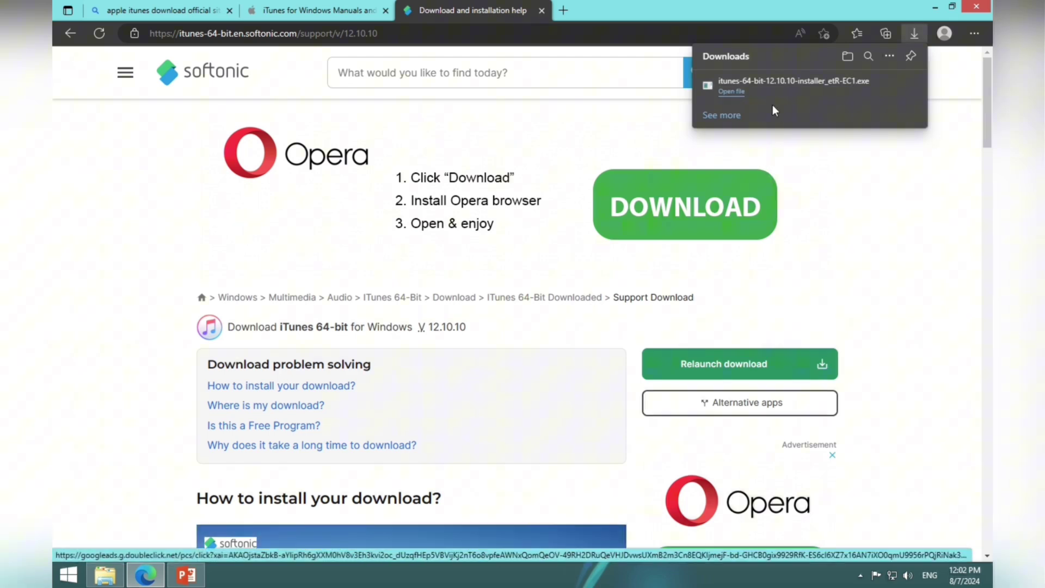
Step: Run the downloaded Softonic installer in English and start downloading itunes-64-bit-12.10.10-installer.exe
left_click(732, 91)
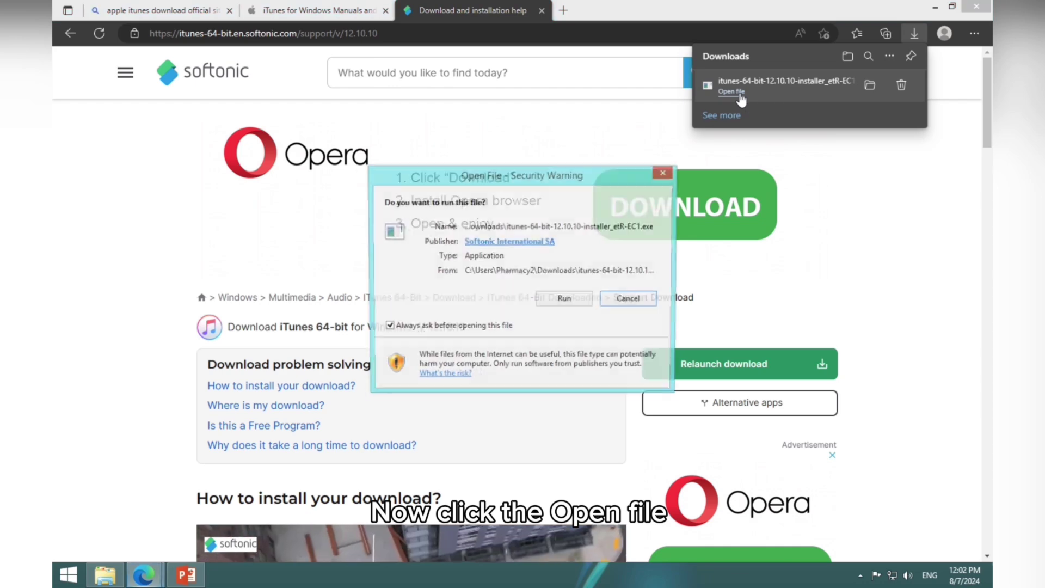
left_click(566, 302)
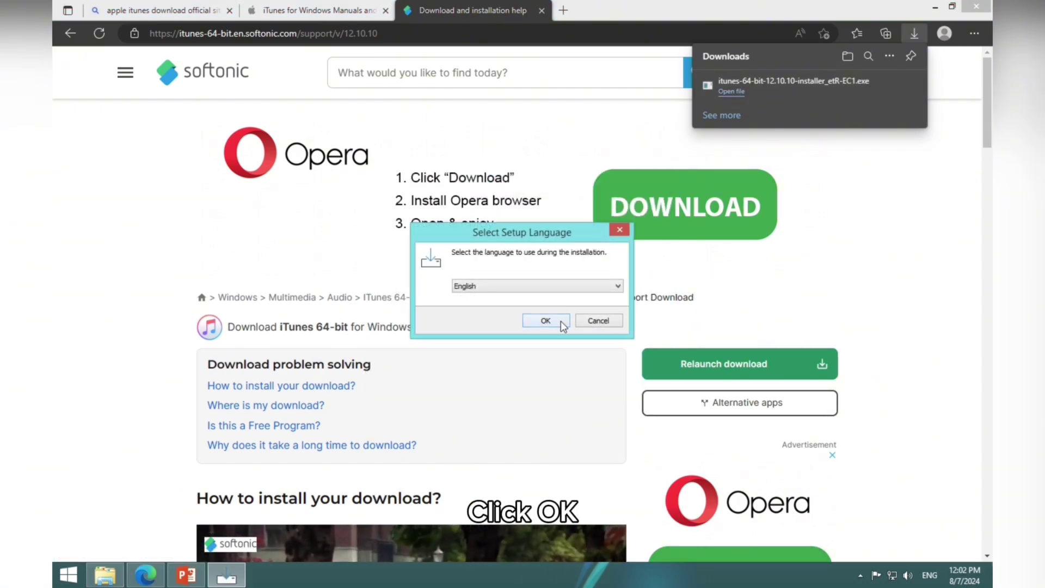
left_click(545, 321)
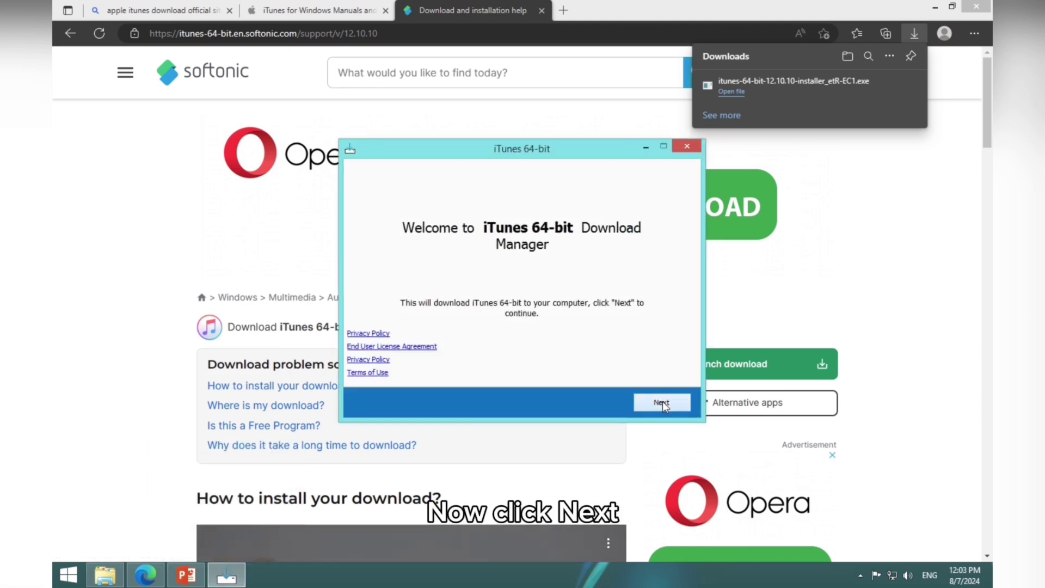
left_click(662, 402)
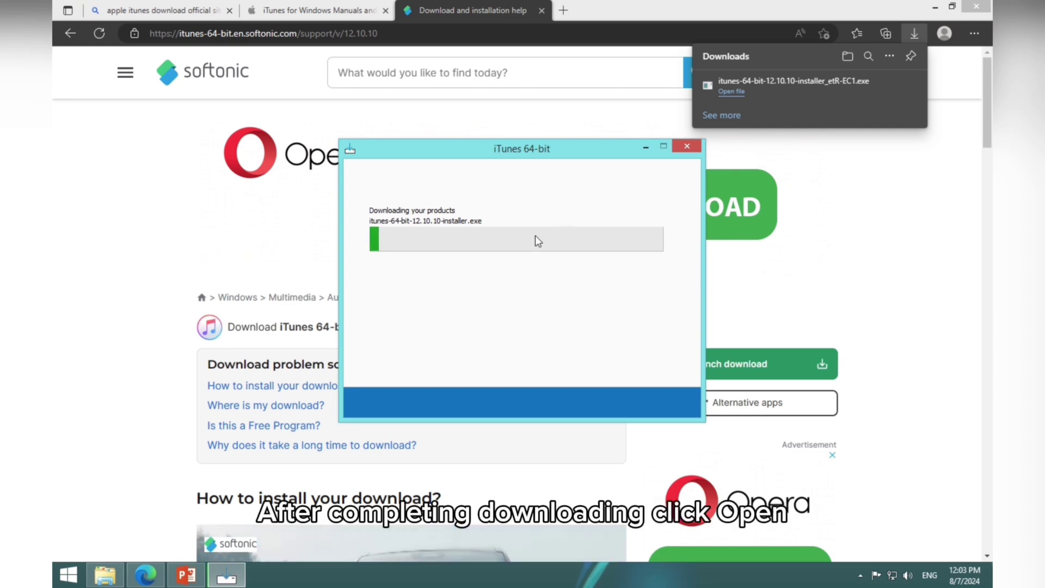
left_click(106, 575)
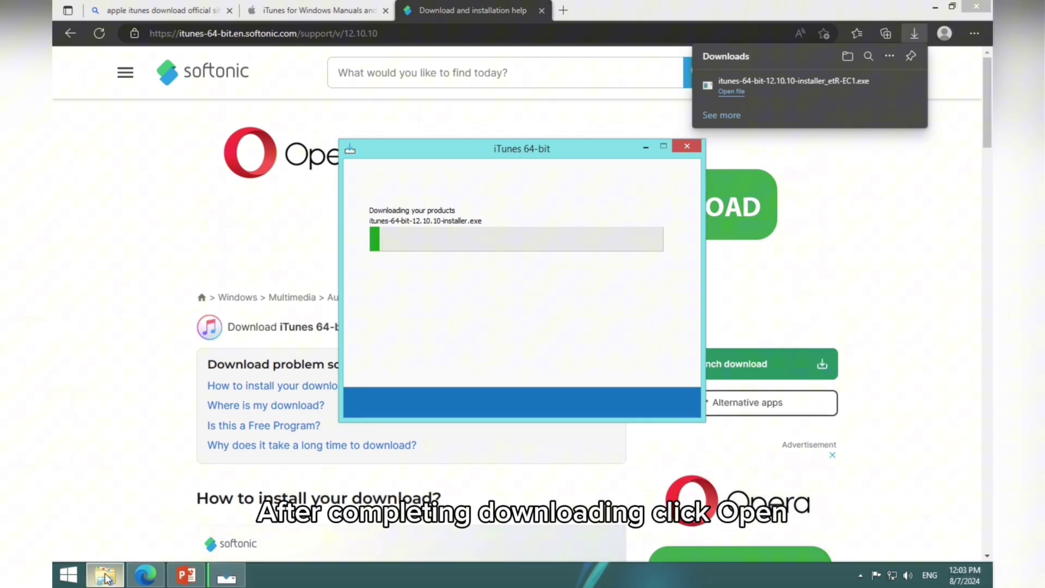
Step: Show the iphone folder in File Explorer and refresh its file listing
left_click(270, 97)
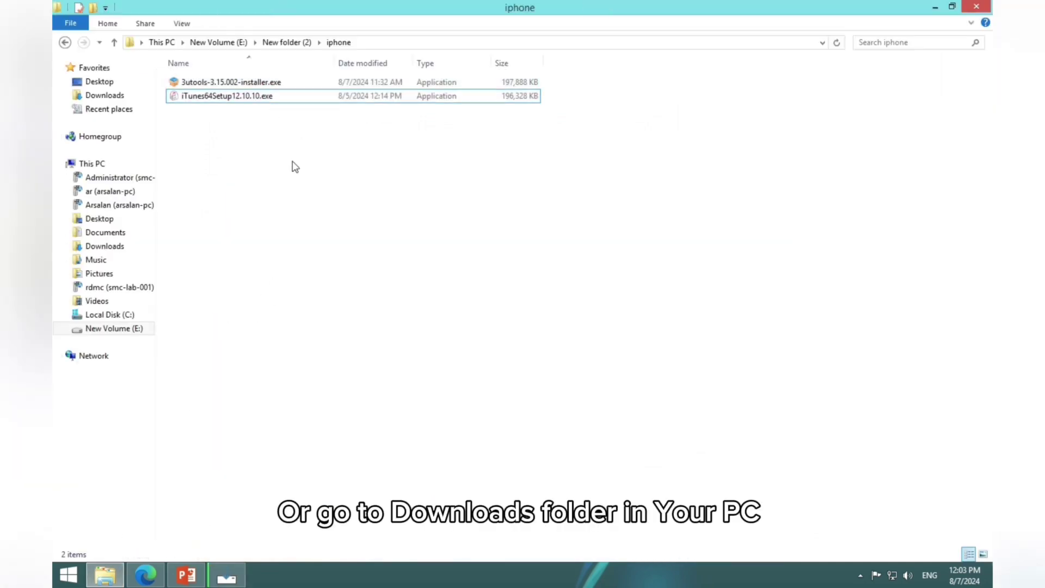
right_click(305, 194)
left_click(337, 248)
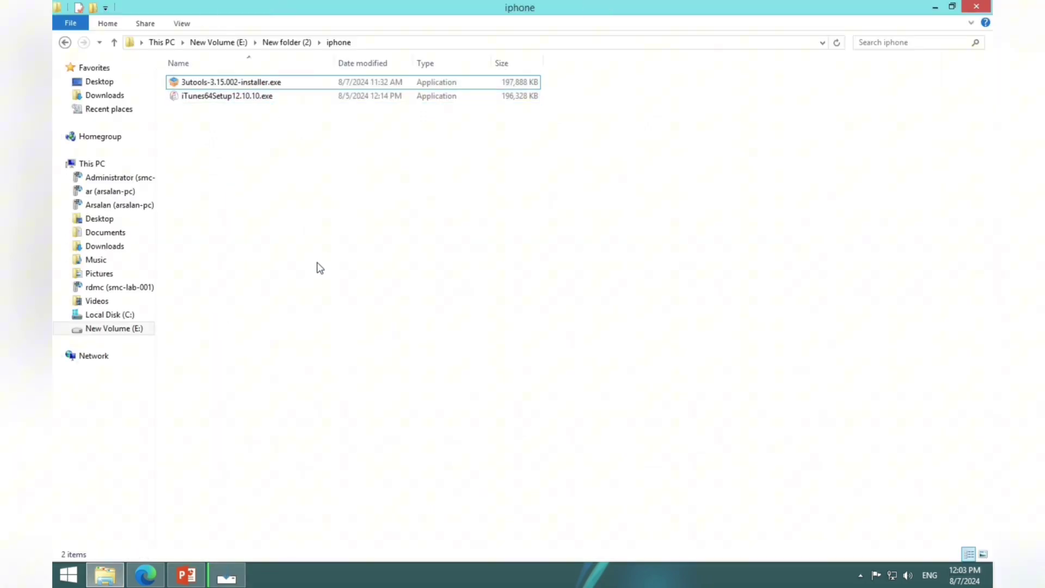
Step: Run iTunes64Setup12.10.10.exe, then cancel and finish the setup since iTunes is already installed
double_click(248, 101)
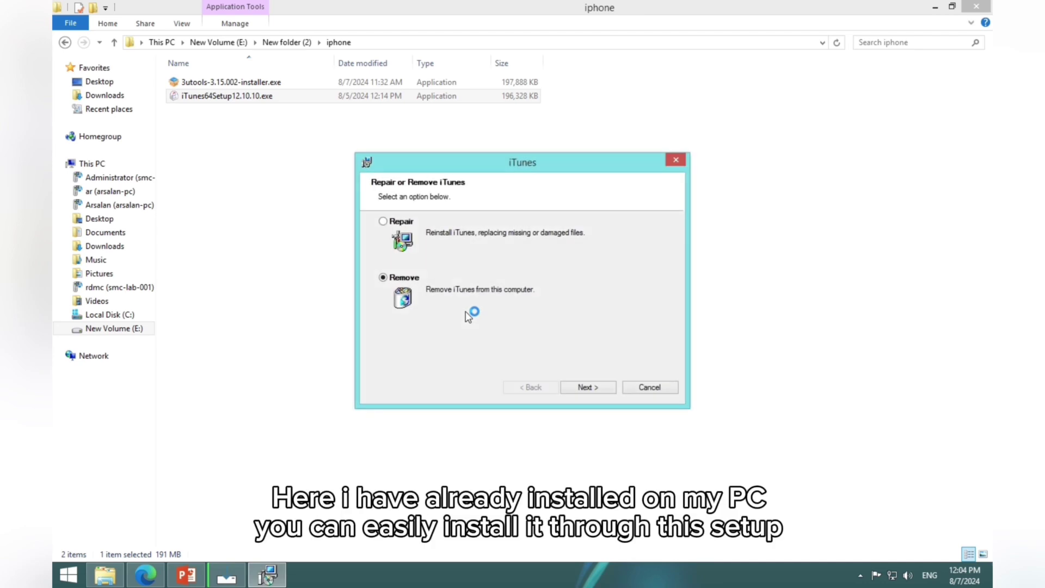
left_click(644, 386)
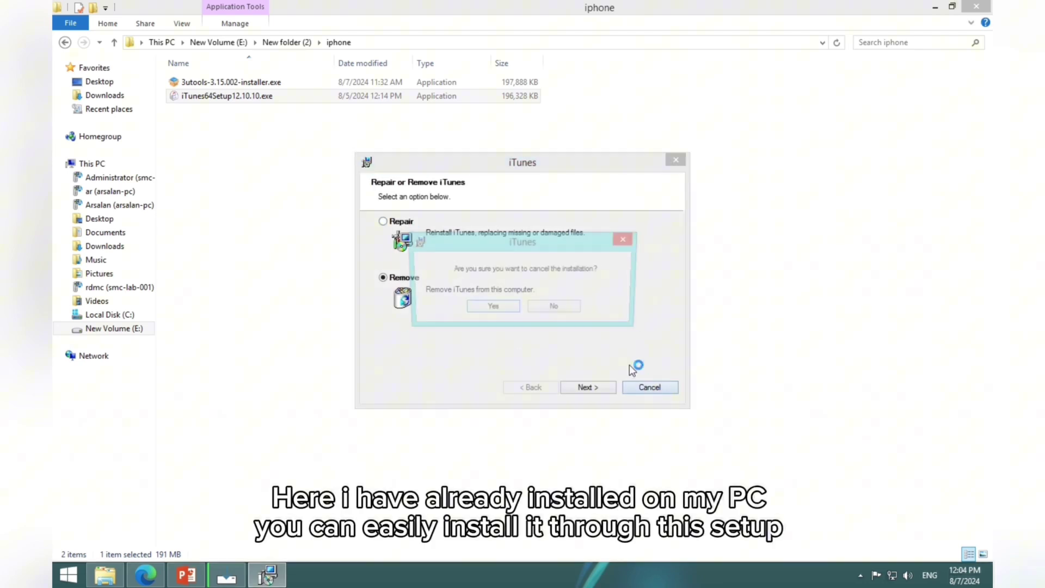
left_click(512, 310)
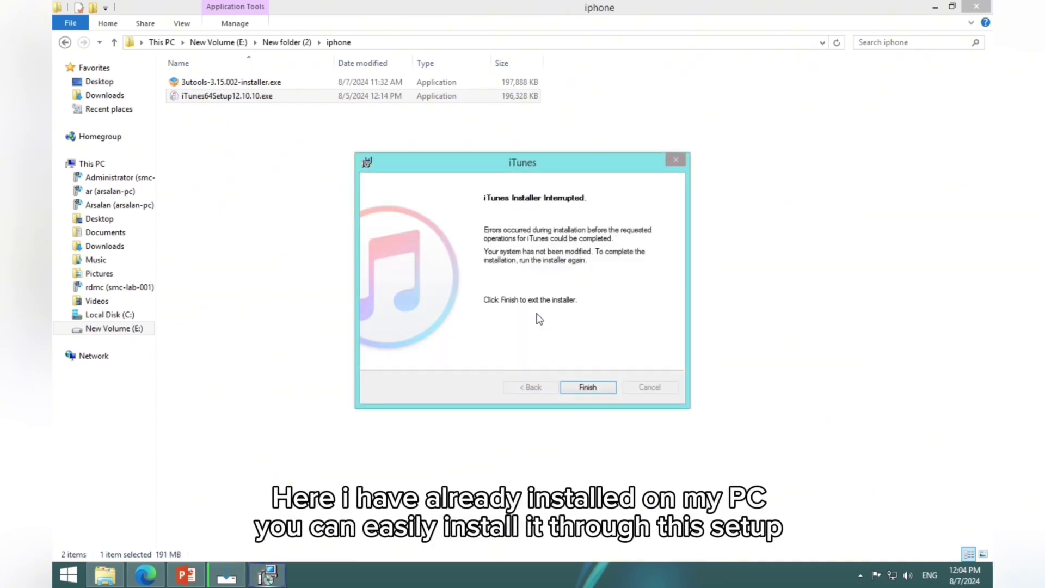
left_click(588, 387)
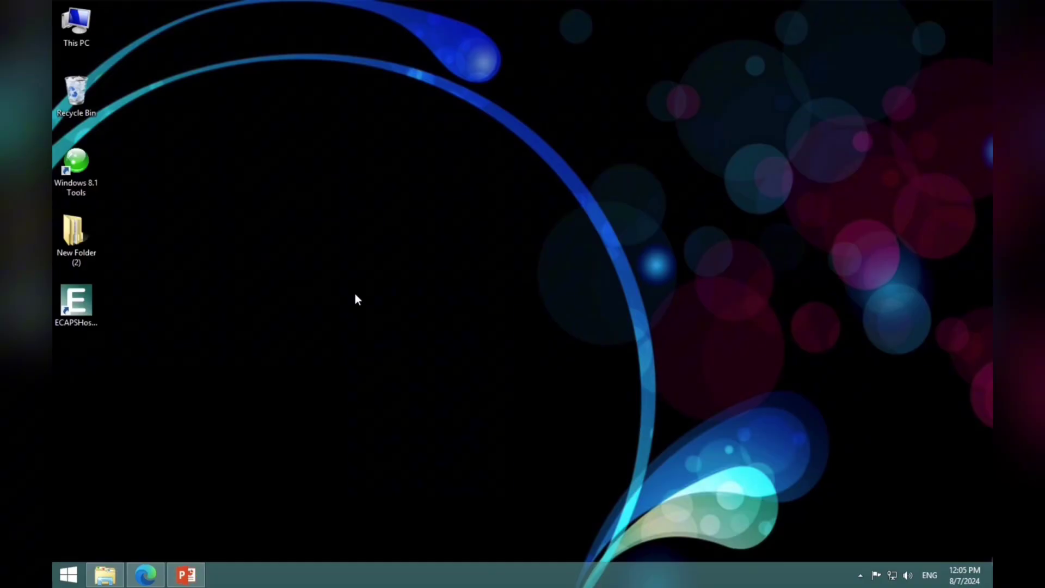
right_click(355, 293)
Step: Refresh the desktop, then launch iTunes by searching 'itunes' on the Start screen
left_click(394, 345)
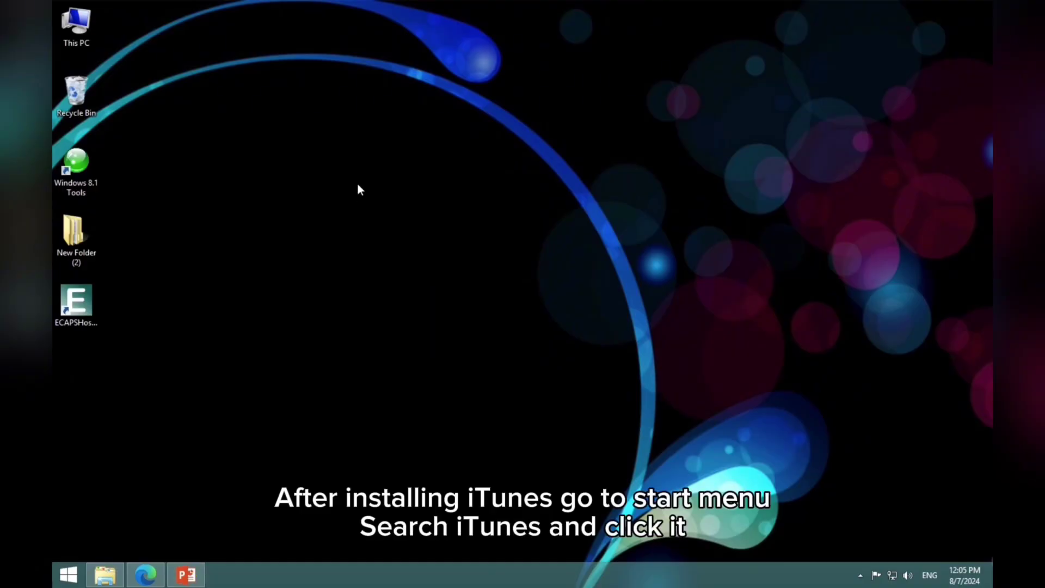
key("super")
type("itu")
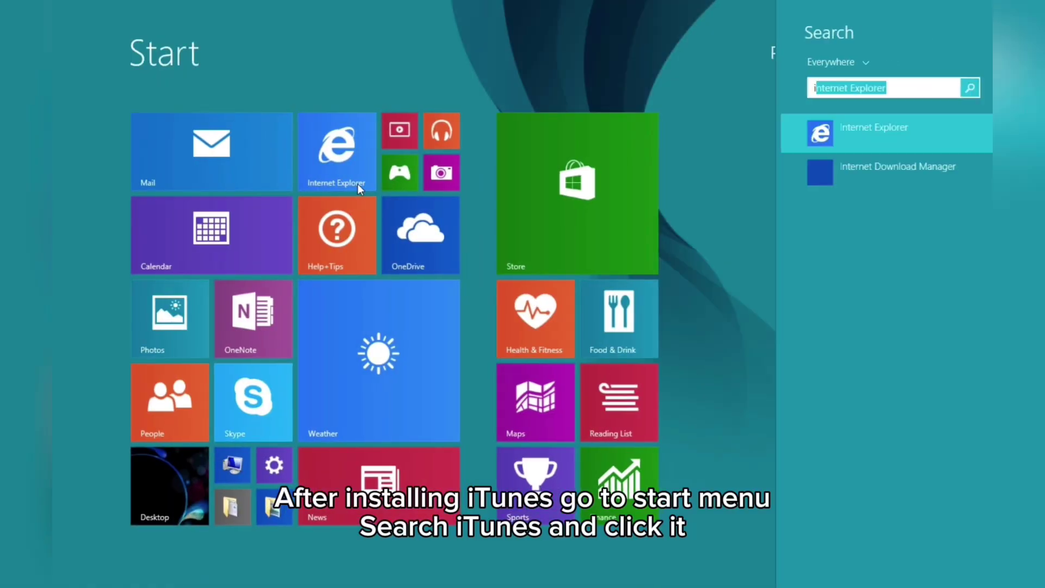
type("nes")
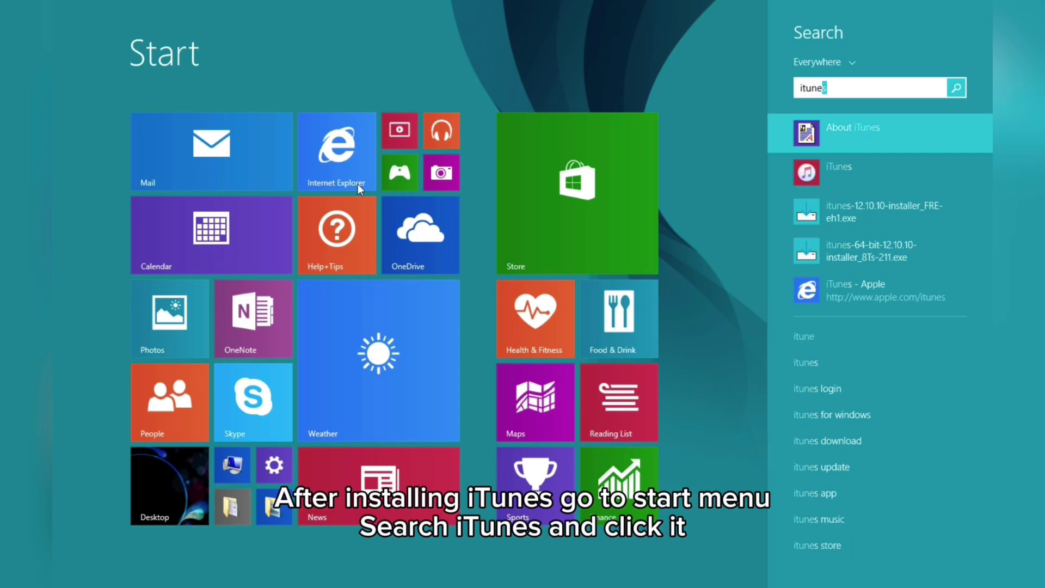
key("Down")
key("Return")
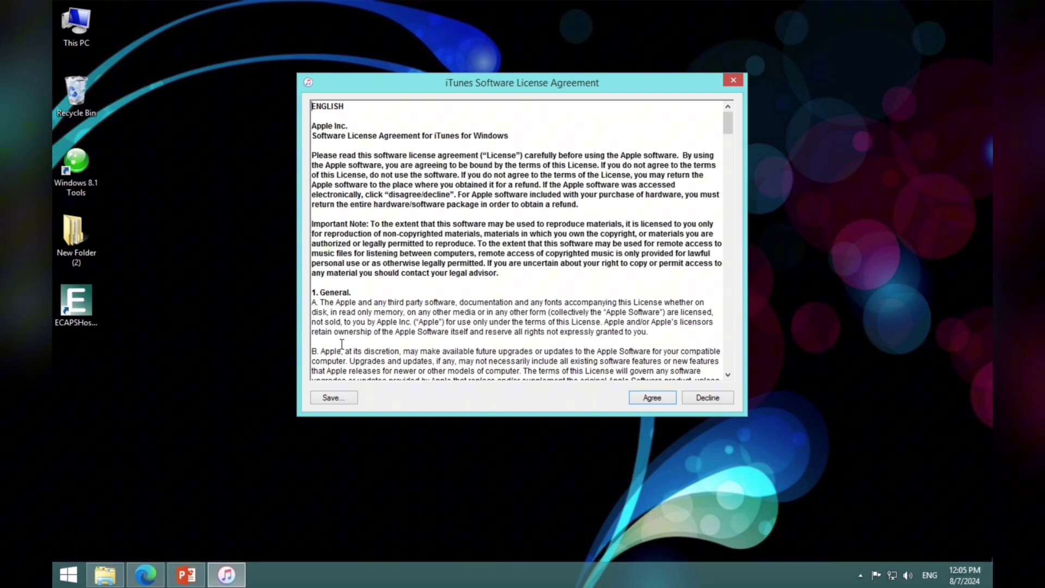
Step: Agree to the iTunes license and library-sharing prompts, then close iTunes from the Music library
key("Return")
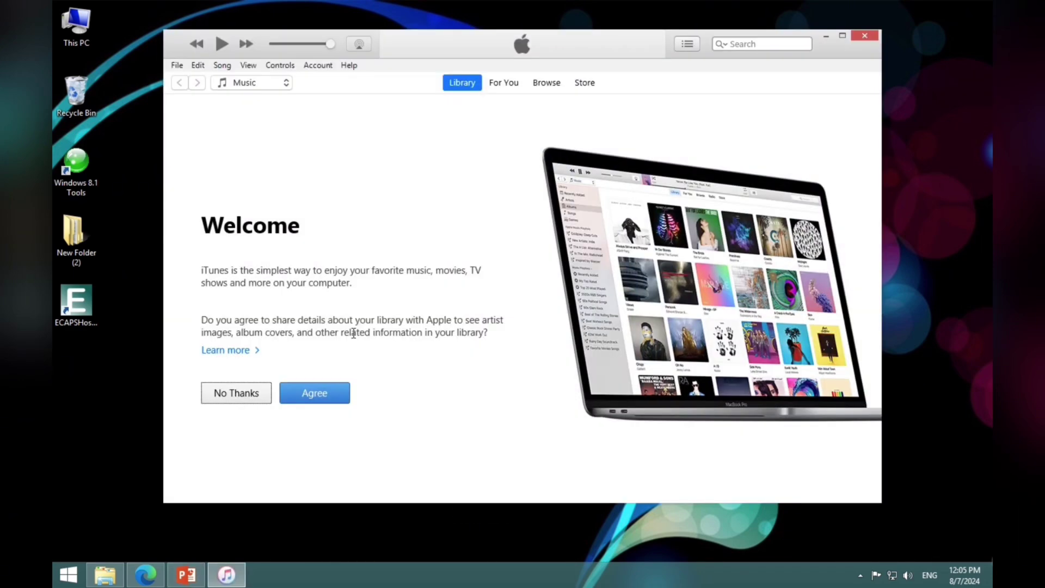
left_click(322, 401)
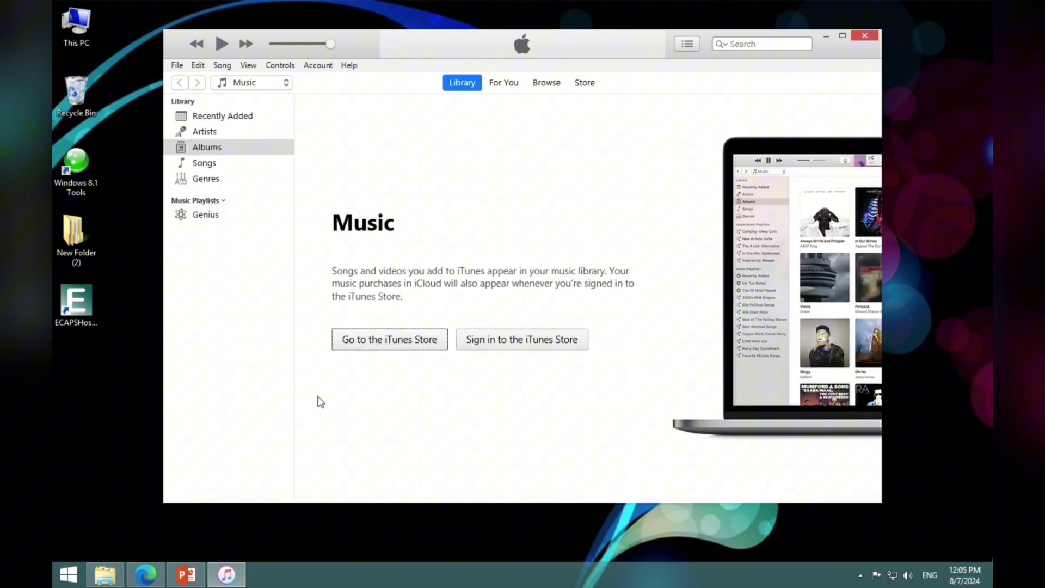
left_click(865, 37)
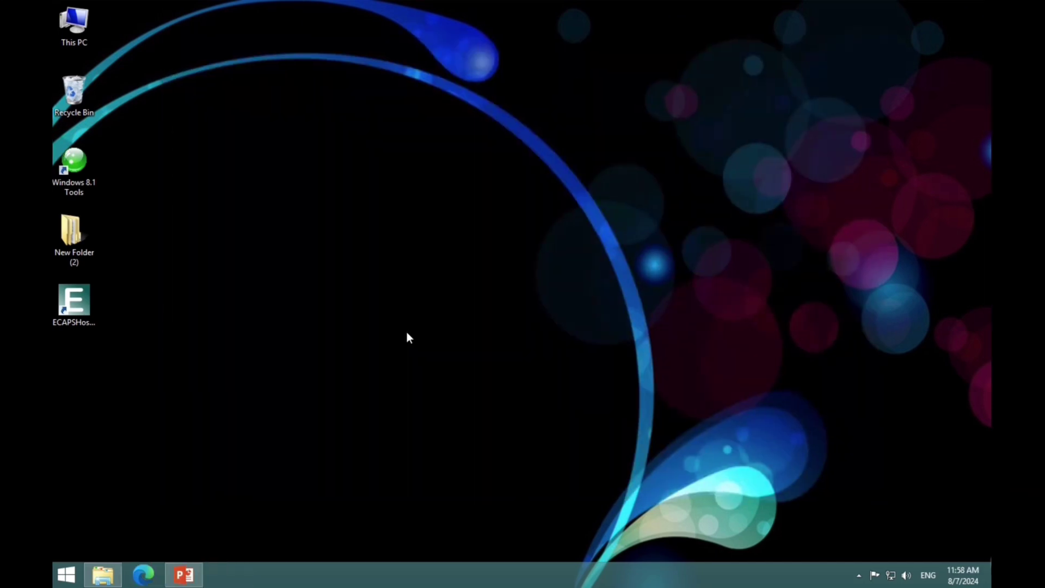